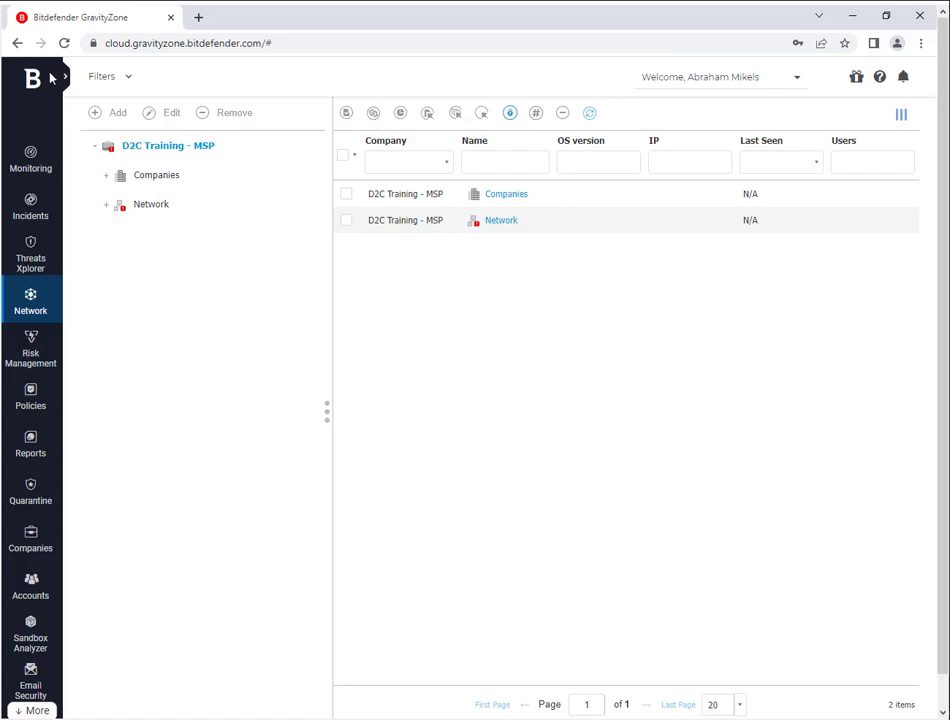
- Open the Policies page listing Default policy and Network Printing Issue Policy
{"action": "left_click", "coordinate": [474, 160]}
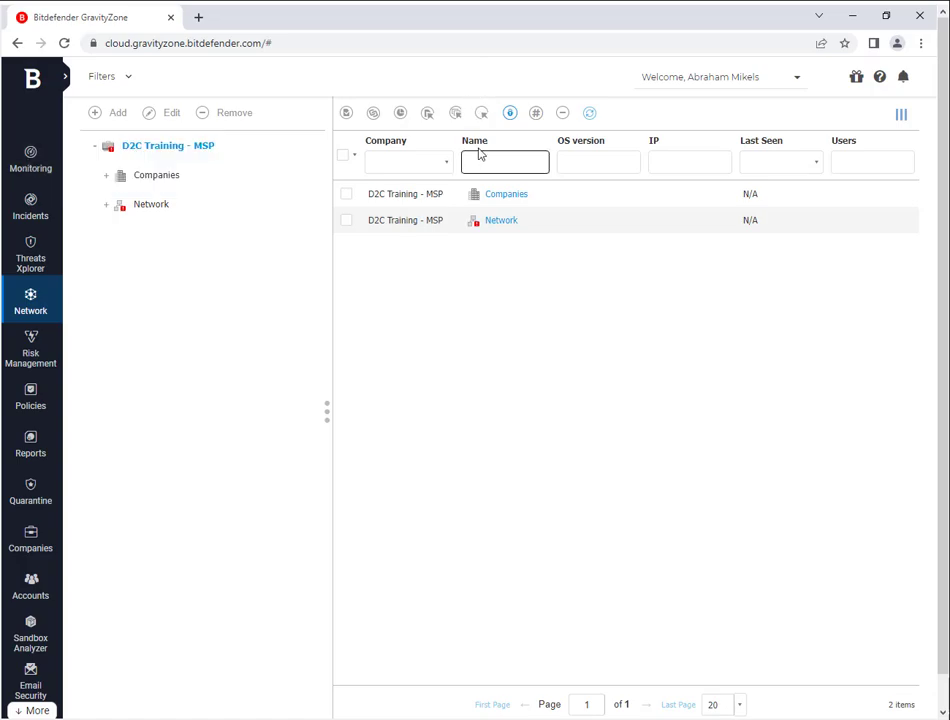
{"action": "left_click", "coordinate": [48, 398]}
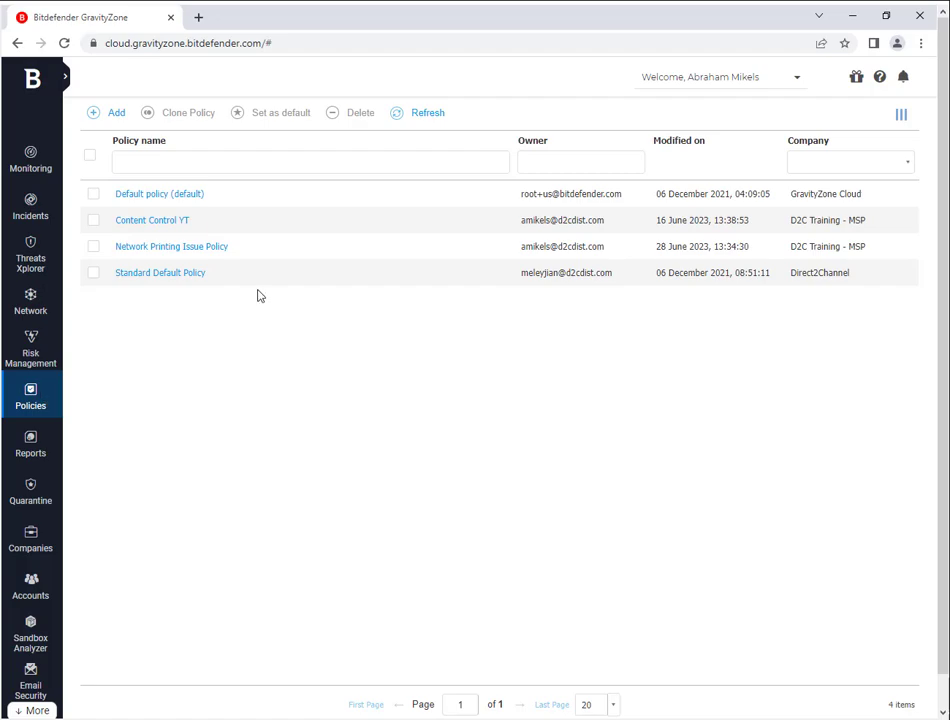
- Uncheck the Firewall module in Network Printing Issue Policy and save the policy
{"action": "left_click", "coordinate": [213, 248]}
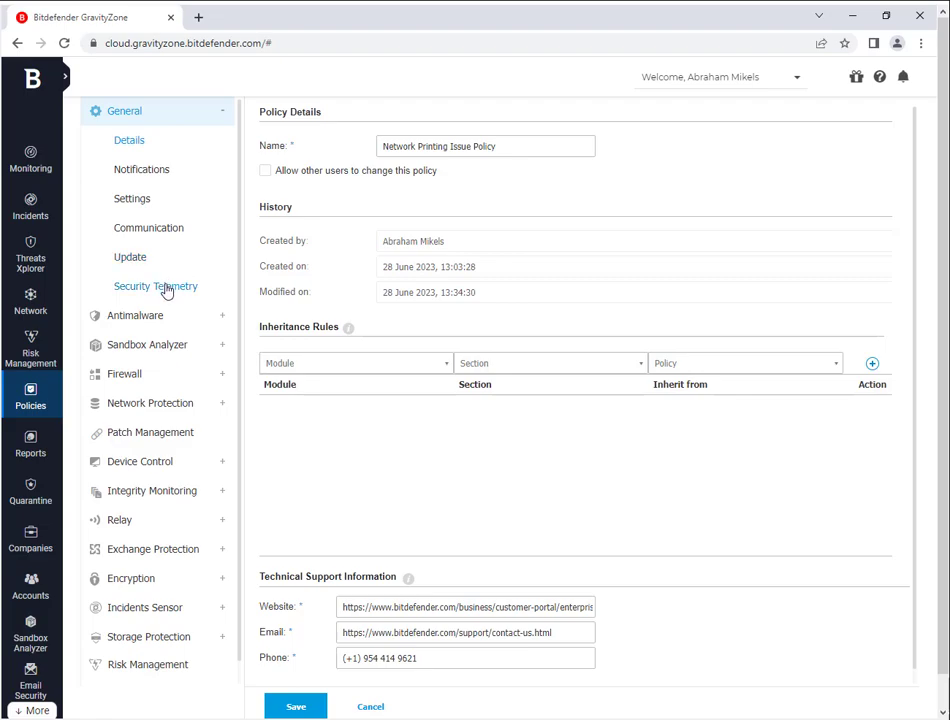
{"action": "left_click", "coordinate": [136, 375]}
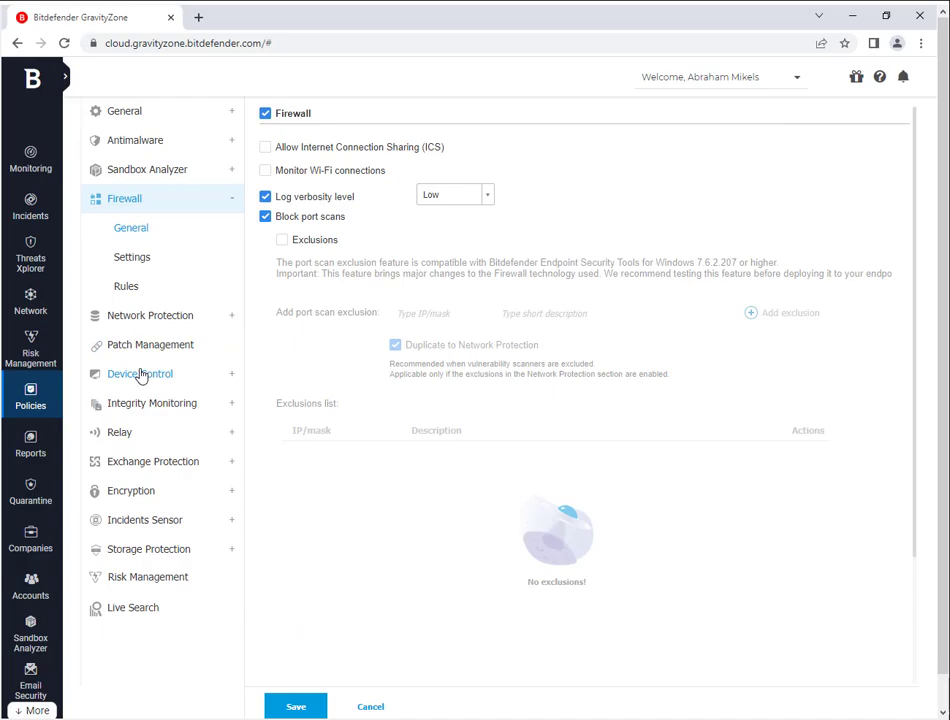
{"action": "left_click", "coordinate": [266, 116]}
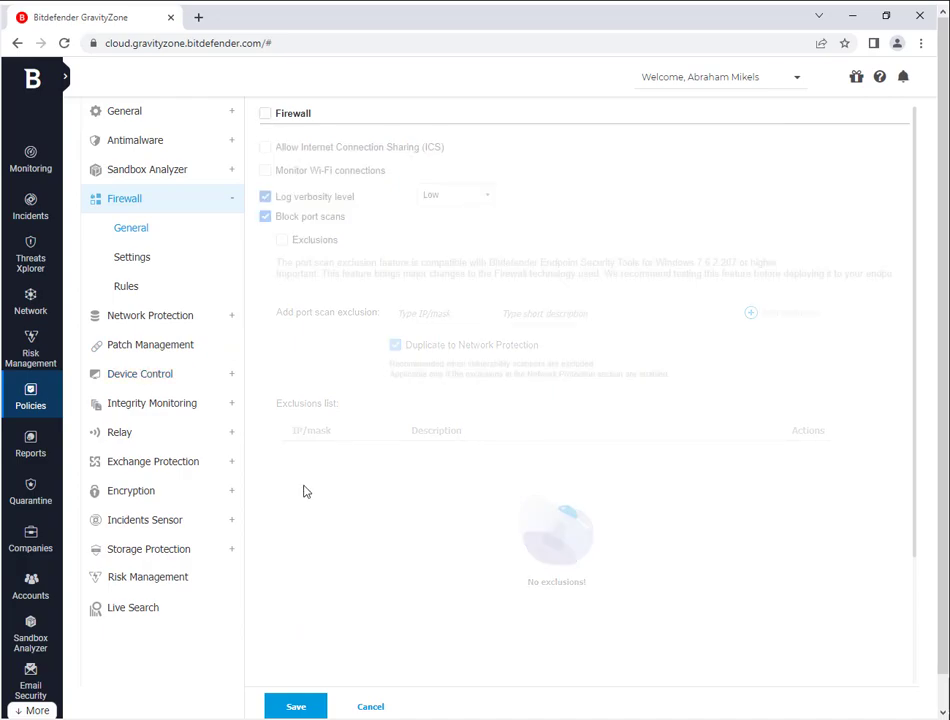
{"action": "left_click", "coordinate": [300, 706]}
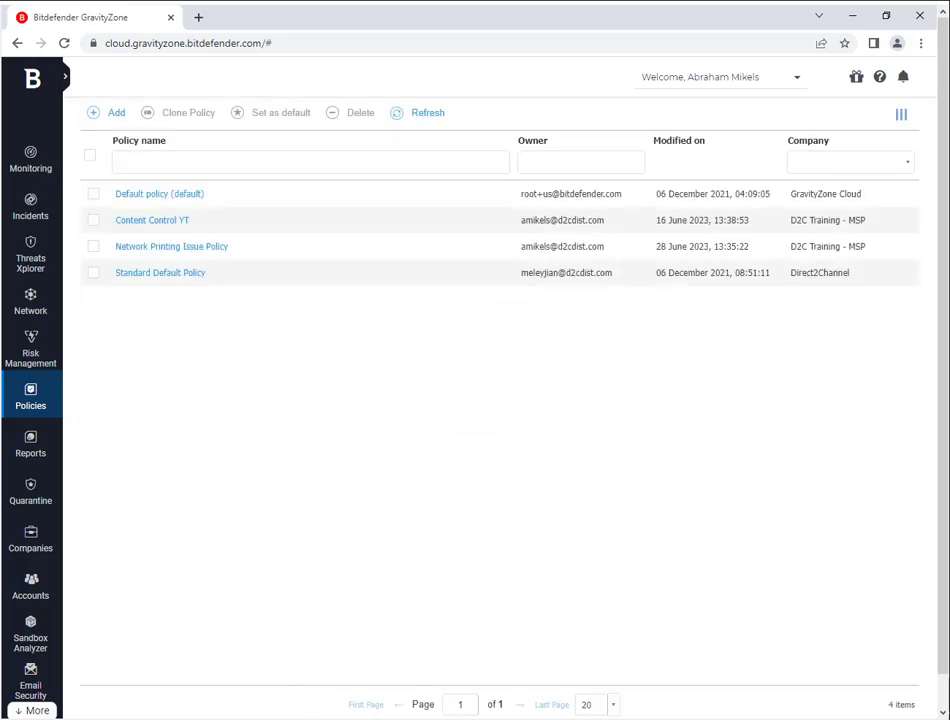
{"action": "mouse_move", "coordinate": [56, 345]}
{"action": "mouse_move", "coordinate": [63, 493]}
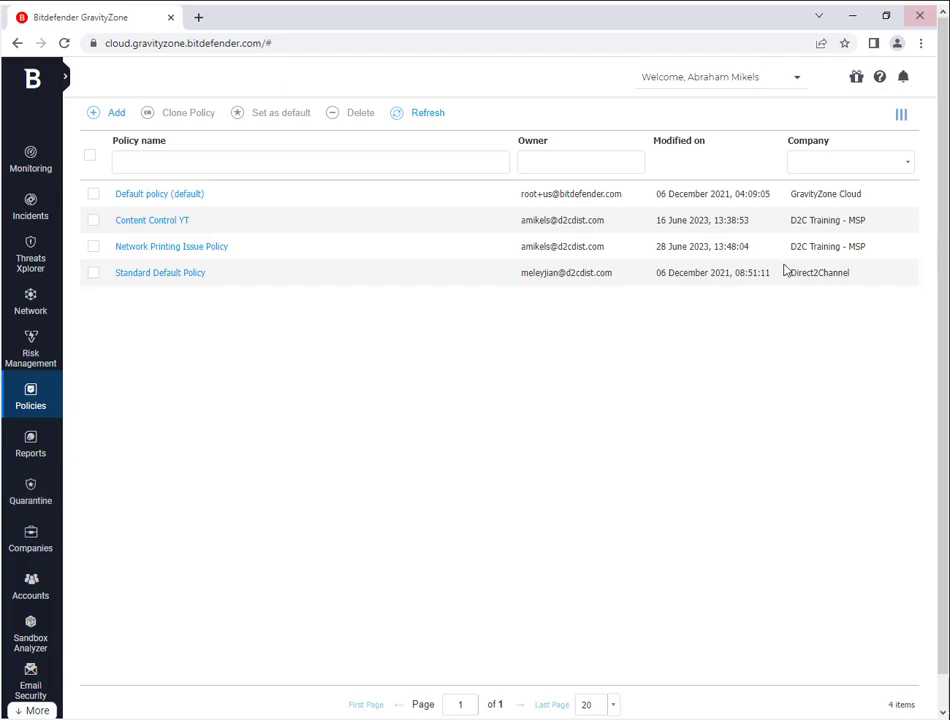
- In Network Printing Issue Policy's firewall settings, set Wireless and Wired Network Discovery to Yes, then save
{"action": "left_click", "coordinate": [138, 252]}
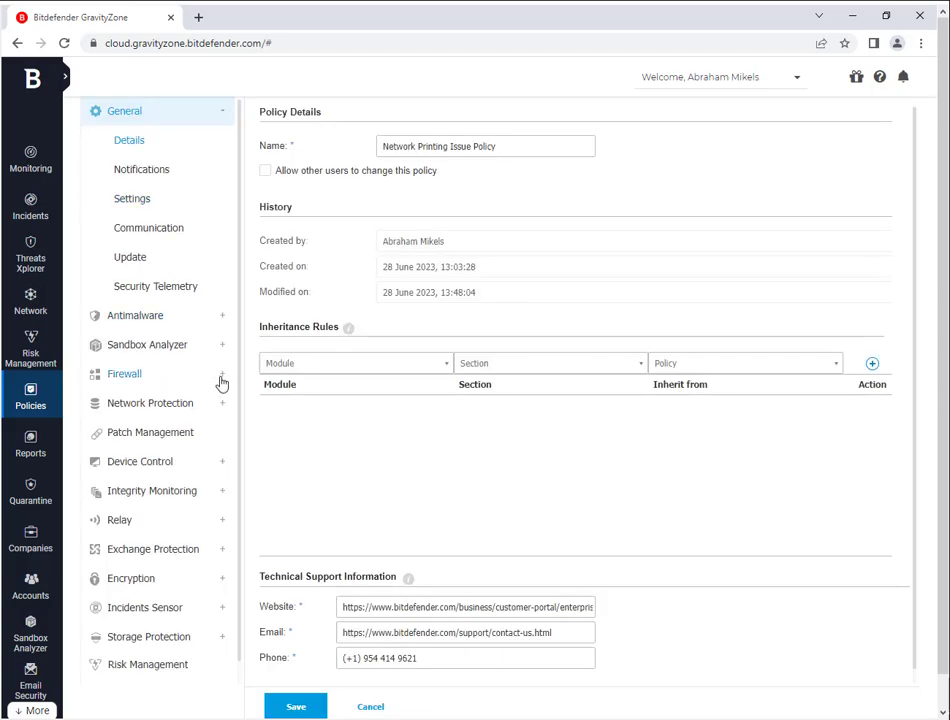
{"action": "left_click", "coordinate": [222, 378]}
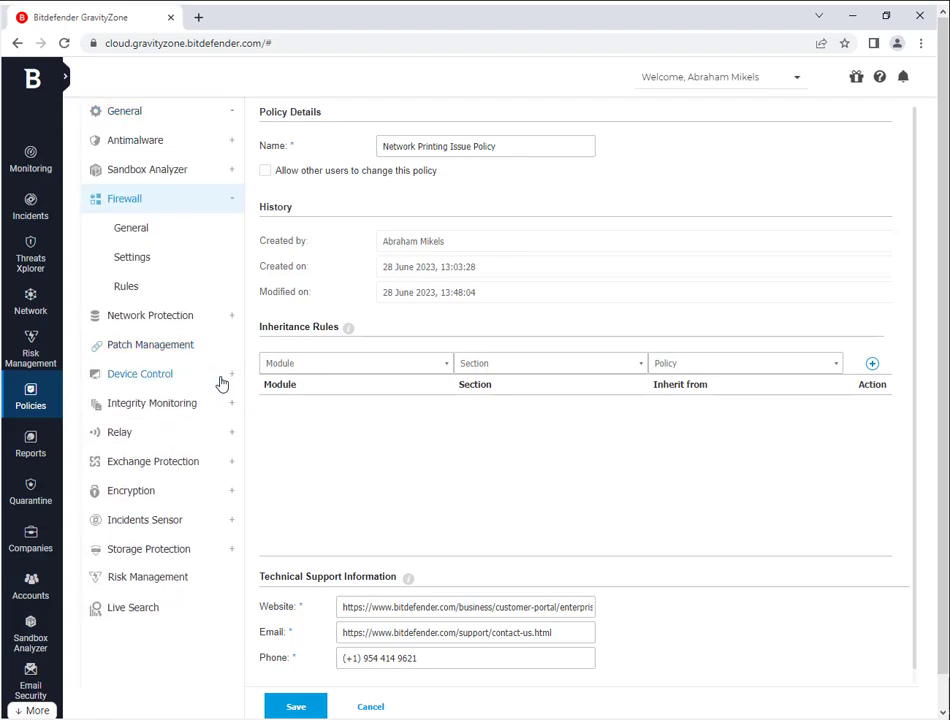
{"action": "left_click", "coordinate": [183, 266]}
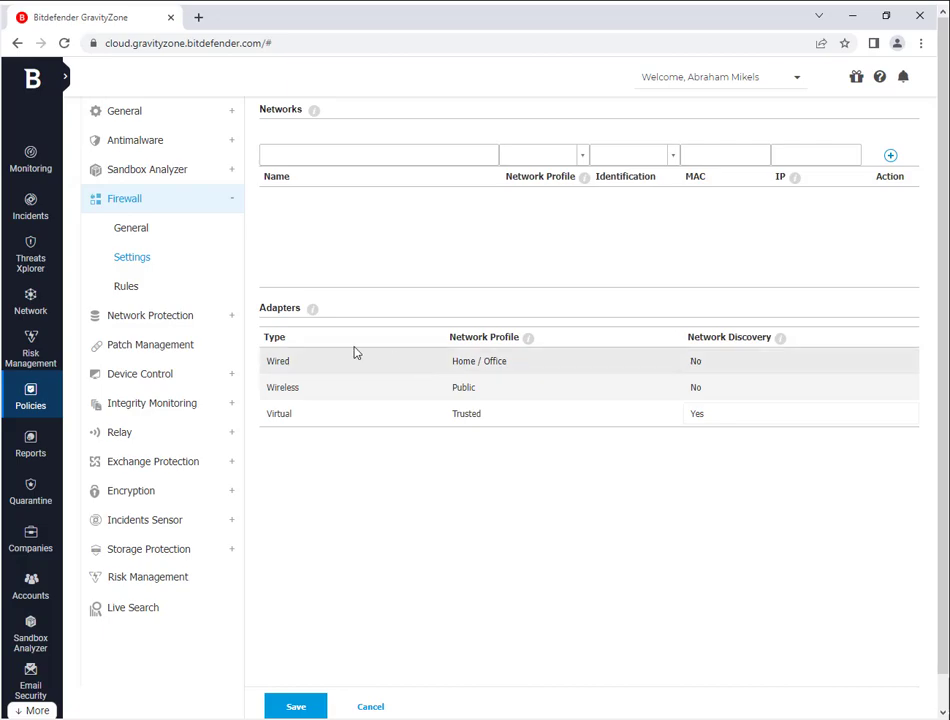
{"action": "left_click", "coordinate": [824, 388]}
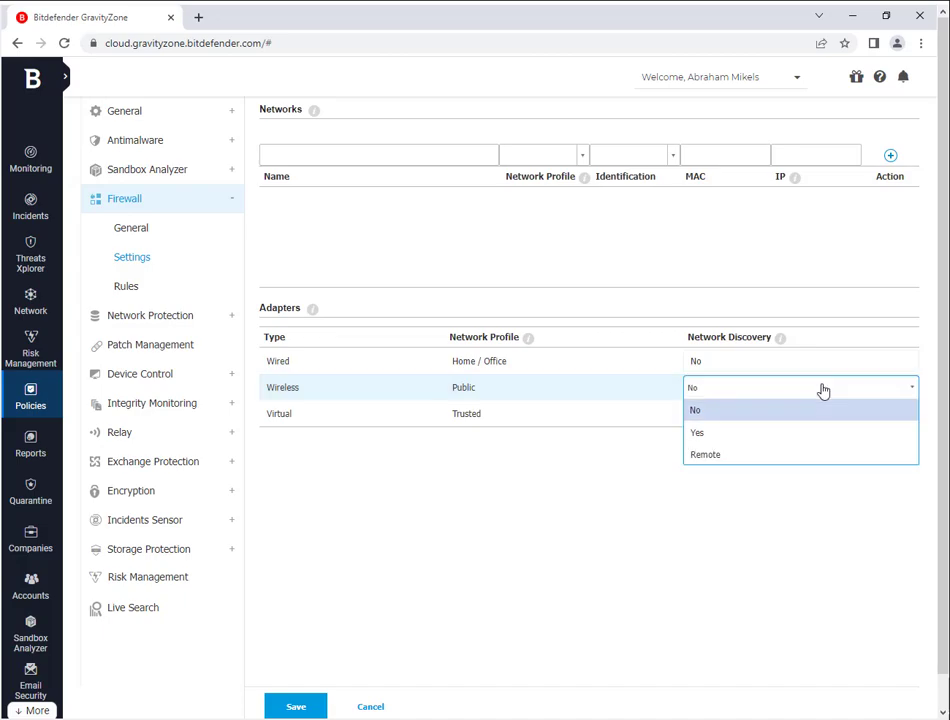
{"action": "left_click", "coordinate": [736, 436]}
{"action": "left_click", "coordinate": [731, 366]}
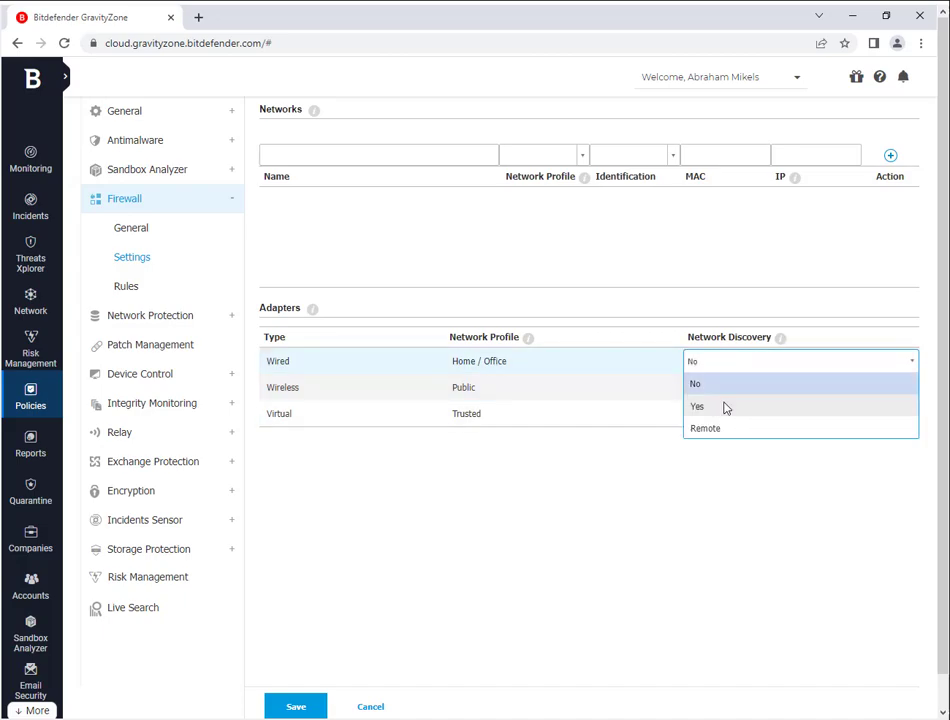
{"action": "left_click", "coordinate": [726, 408]}
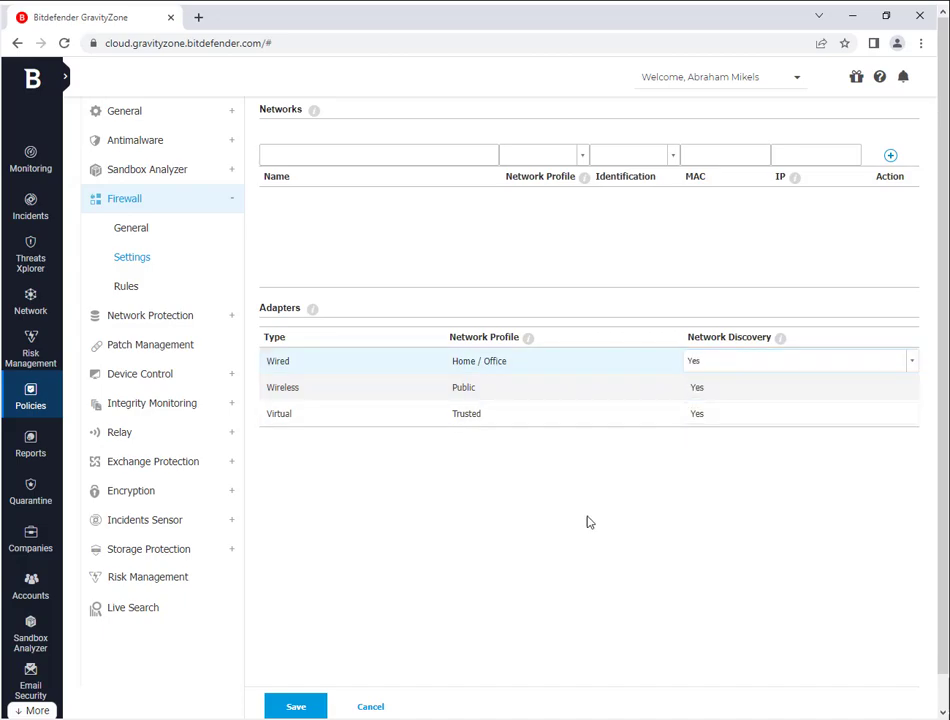
{"action": "left_click", "coordinate": [316, 709]}
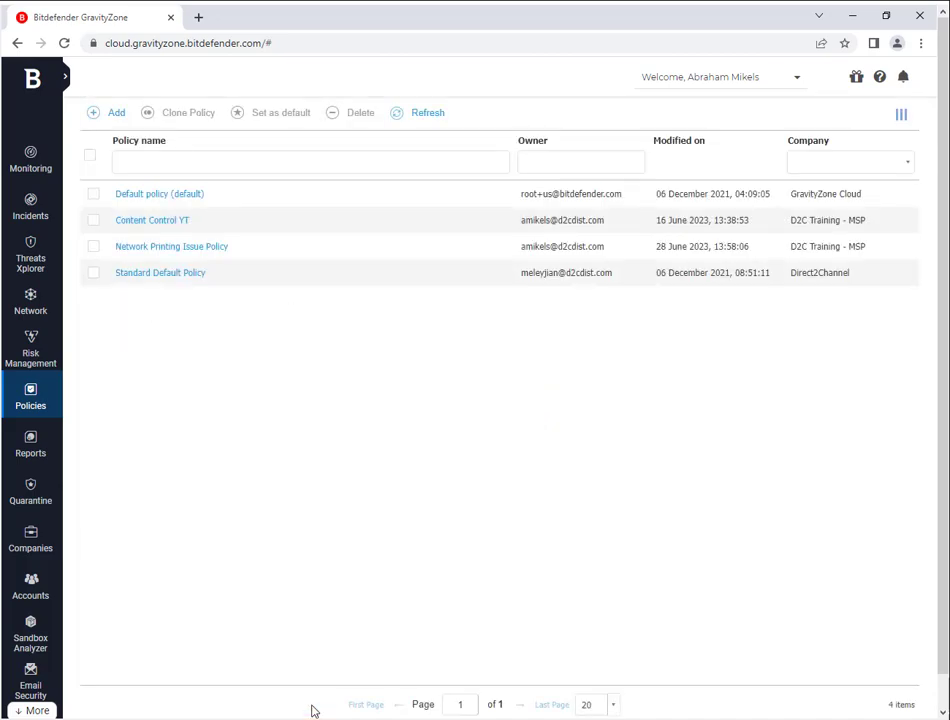
{"action": "left_click", "coordinate": [229, 250]}
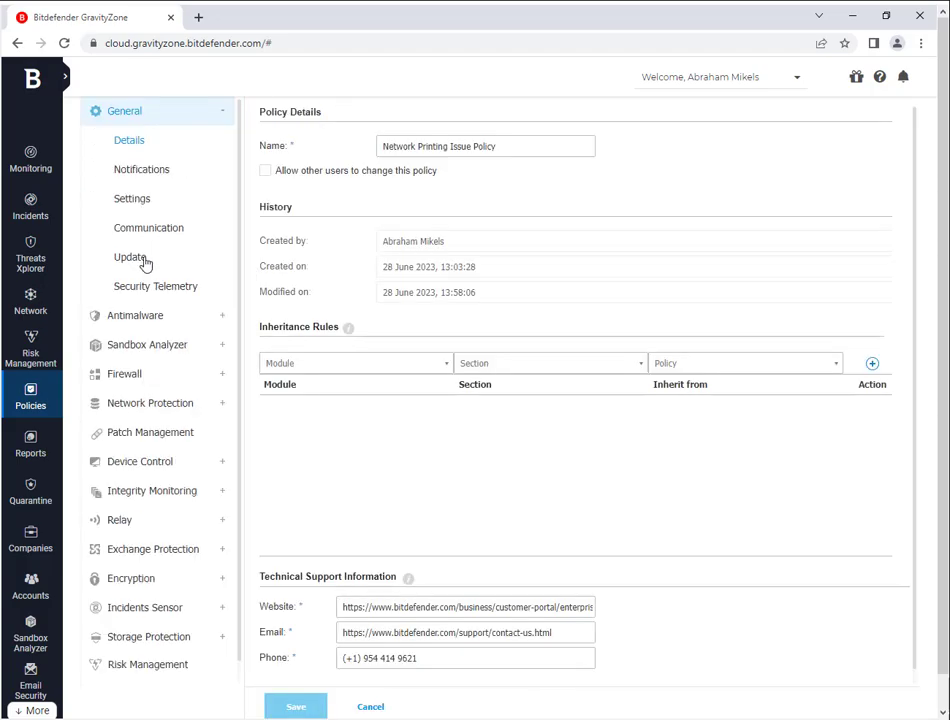
{"action": "left_click", "coordinate": [222, 376]}
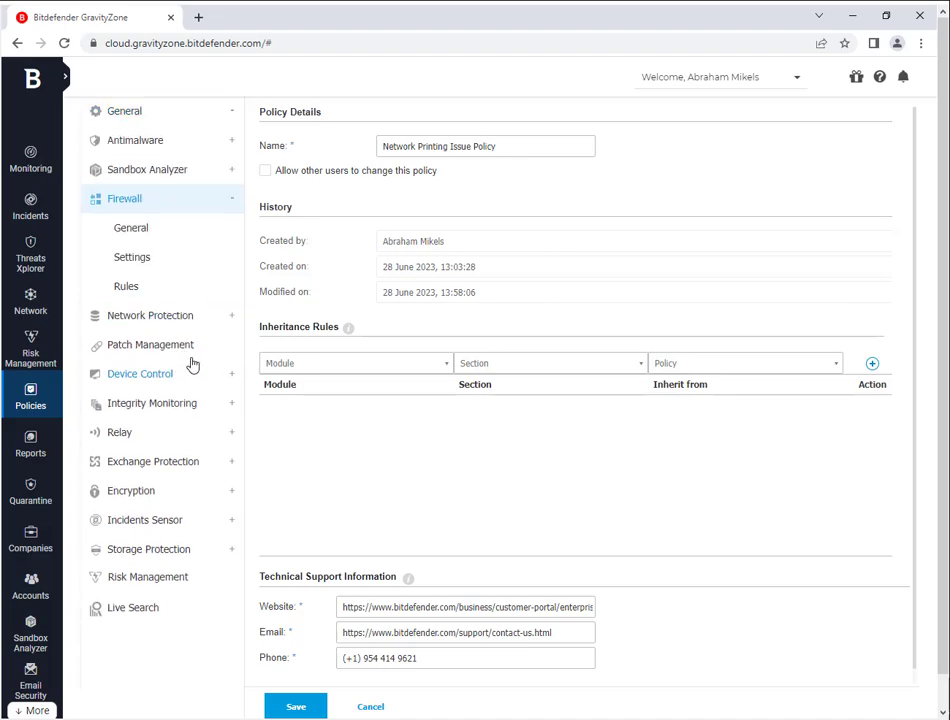
{"action": "left_click", "coordinate": [128, 288]}
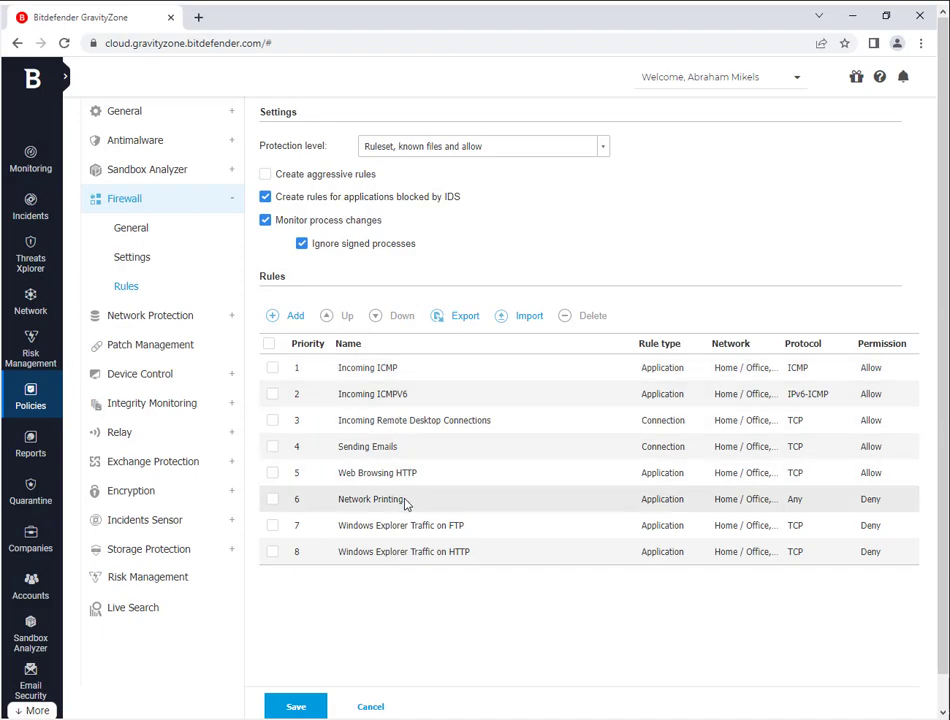
{"action": "left_click", "coordinate": [871, 500]}
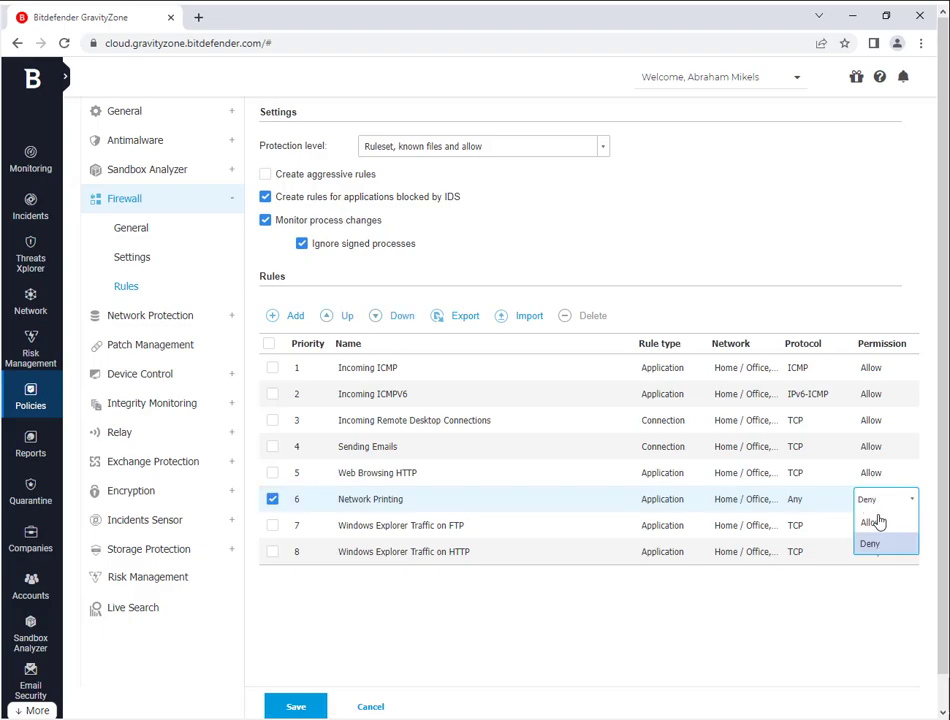
{"action": "left_click", "coordinate": [874, 523]}
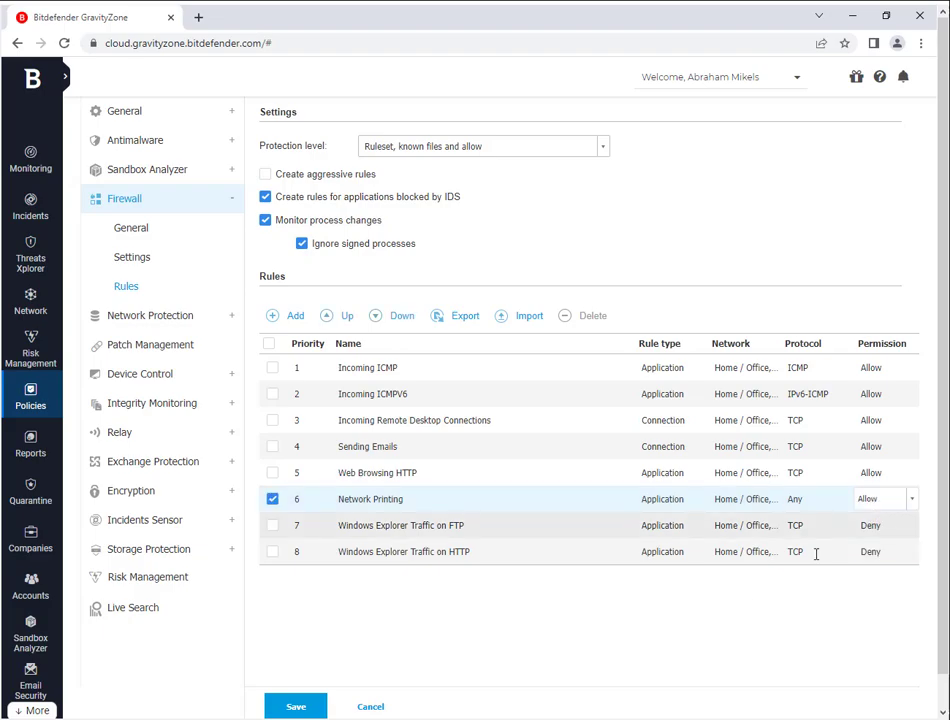
{"action": "left_click", "coordinate": [292, 707]}
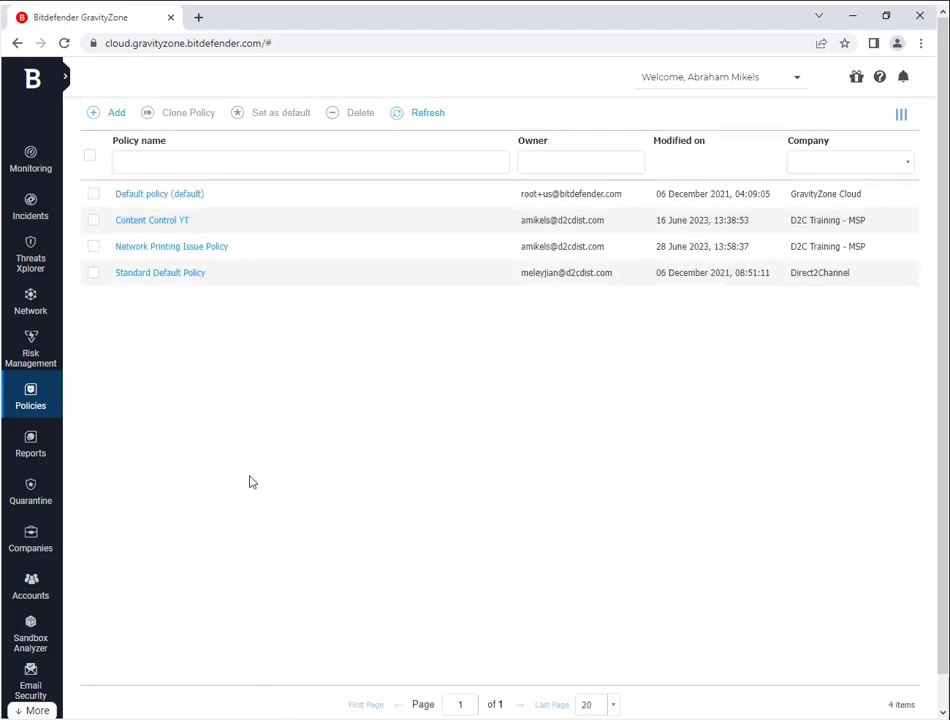
{"action": "mouse_move", "coordinate": [30, 493]}
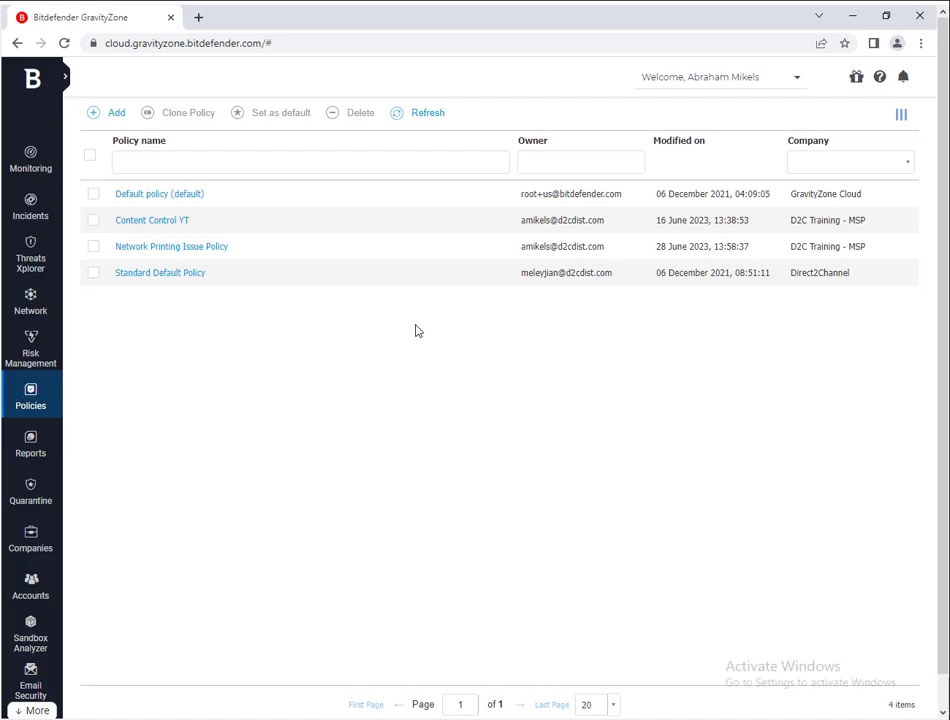
- In Network Printing Issue Policy's Firewall Rules, add a new Application rule
{"action": "left_click", "coordinate": [195, 247]}
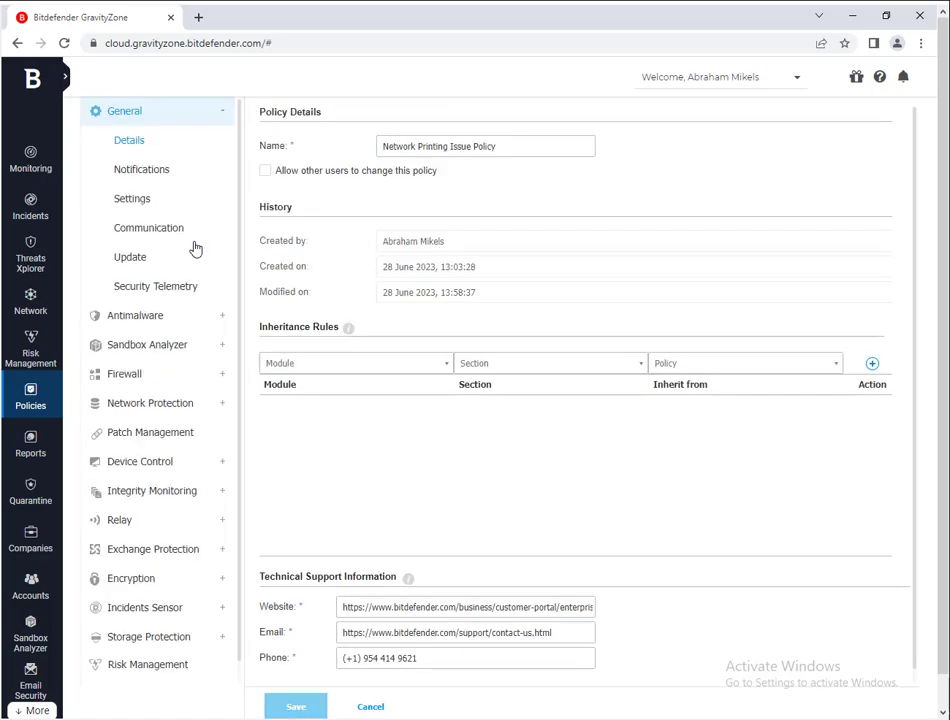
{"action": "left_click", "coordinate": [223, 380]}
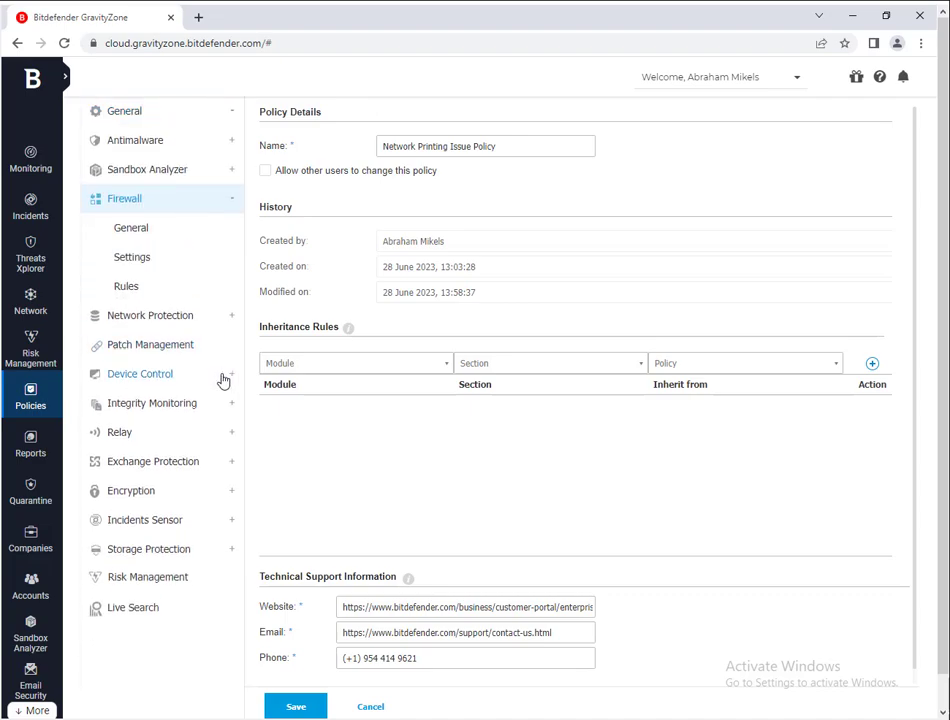
{"action": "left_click", "coordinate": [148, 296]}
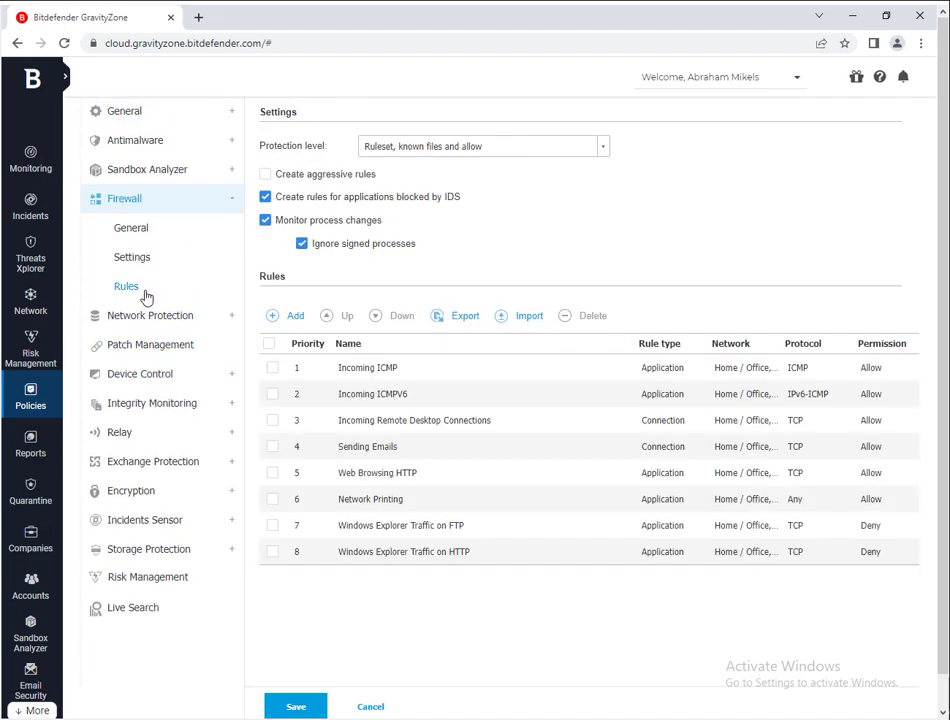
{"action": "left_click", "coordinate": [281, 317]}
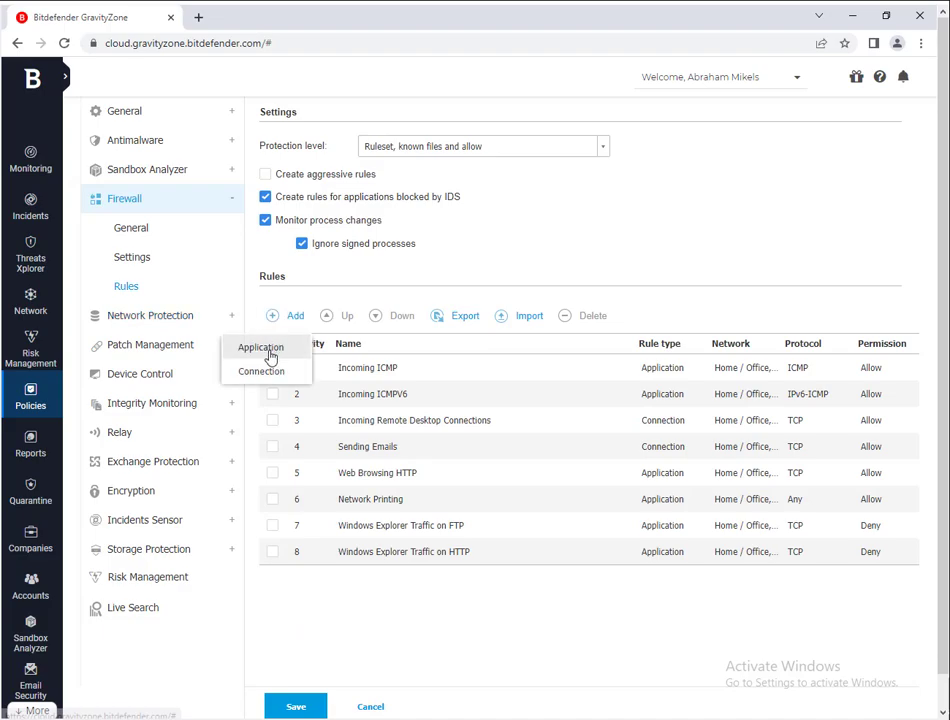
{"action": "left_click", "coordinate": [270, 354]}
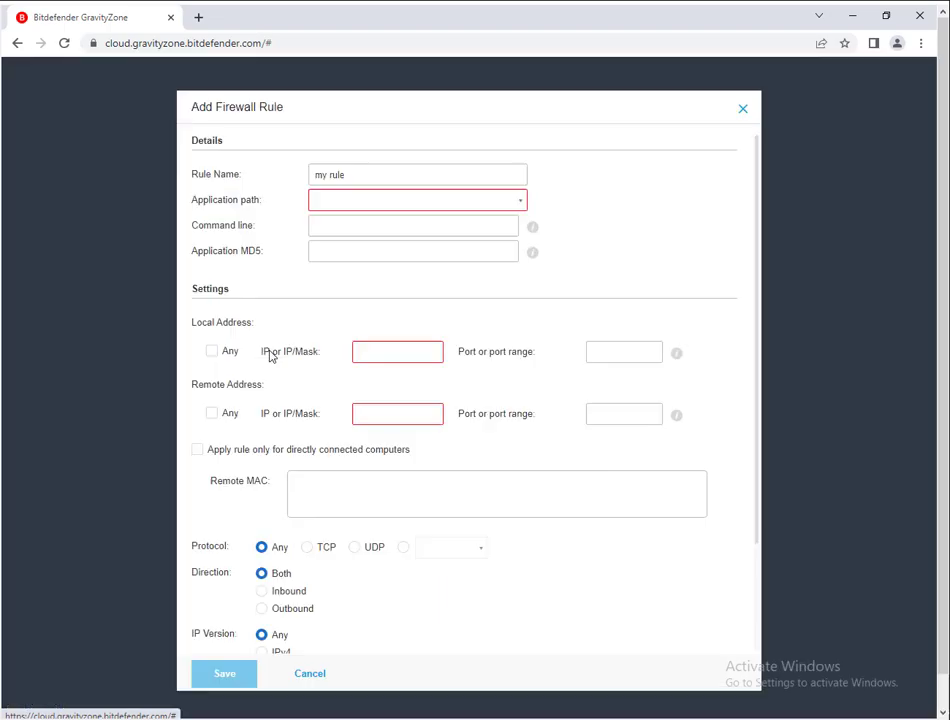
- Save rule 'Enable Printing' with path D:\Windows10, any local address, remote IP 192.168.1.15
{"action": "triple_click", "coordinate": [378, 177]}
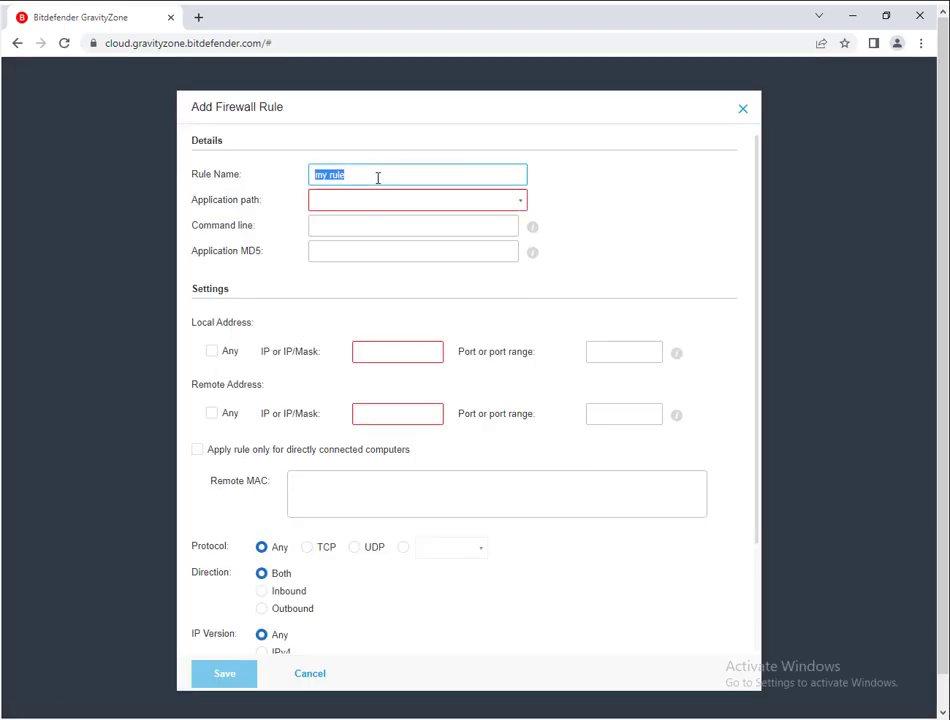
{"action": "type", "text": "Enable Printing"}
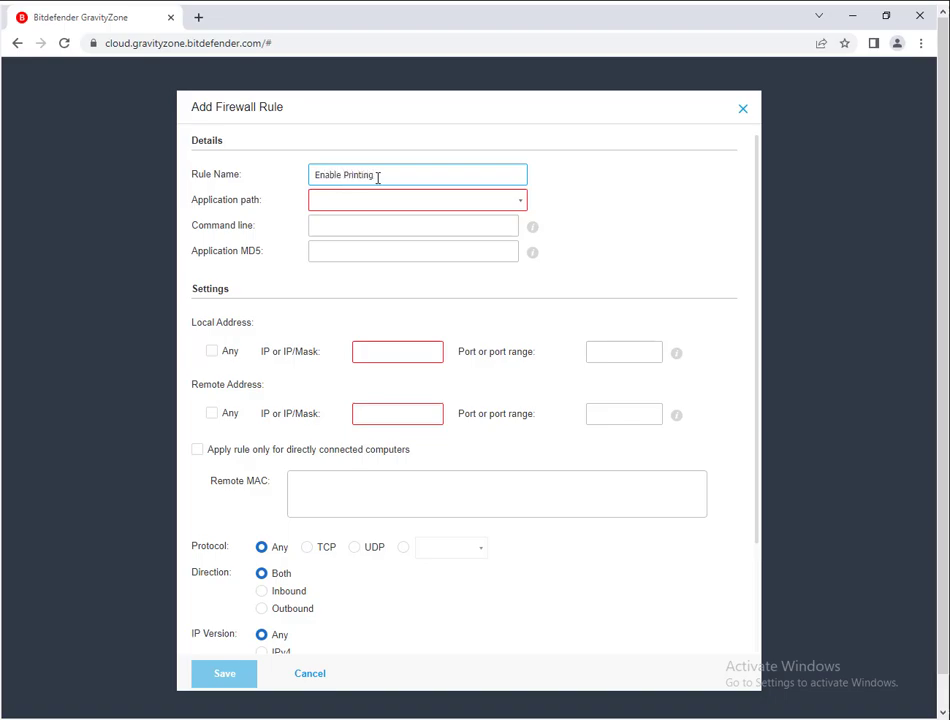
{"action": "left_click", "coordinate": [357, 204]}
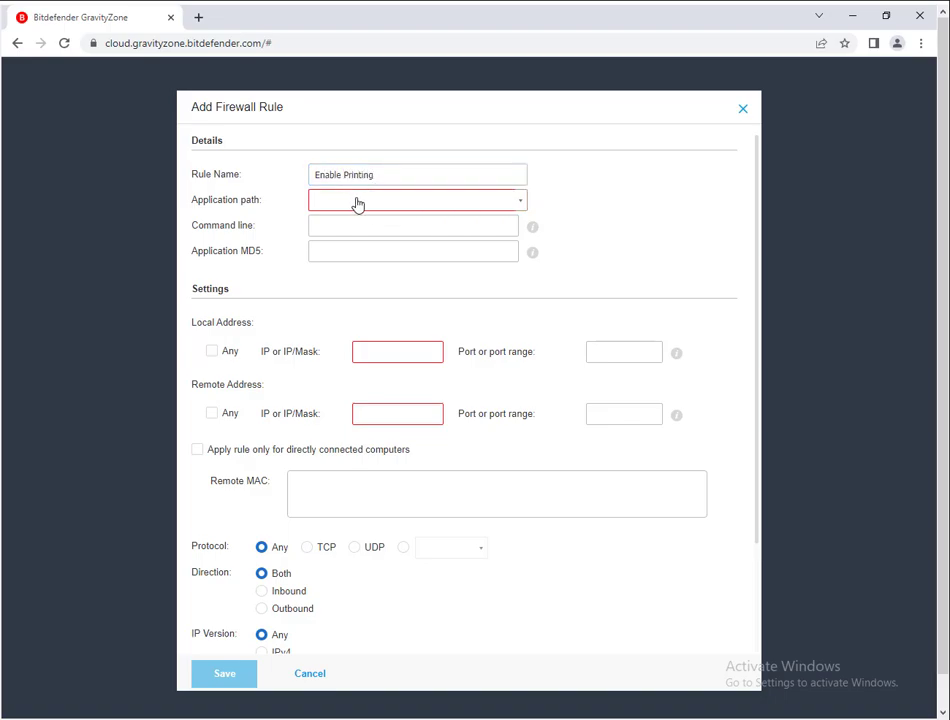
{"action": "type", "text": "D:\\Windows10"}
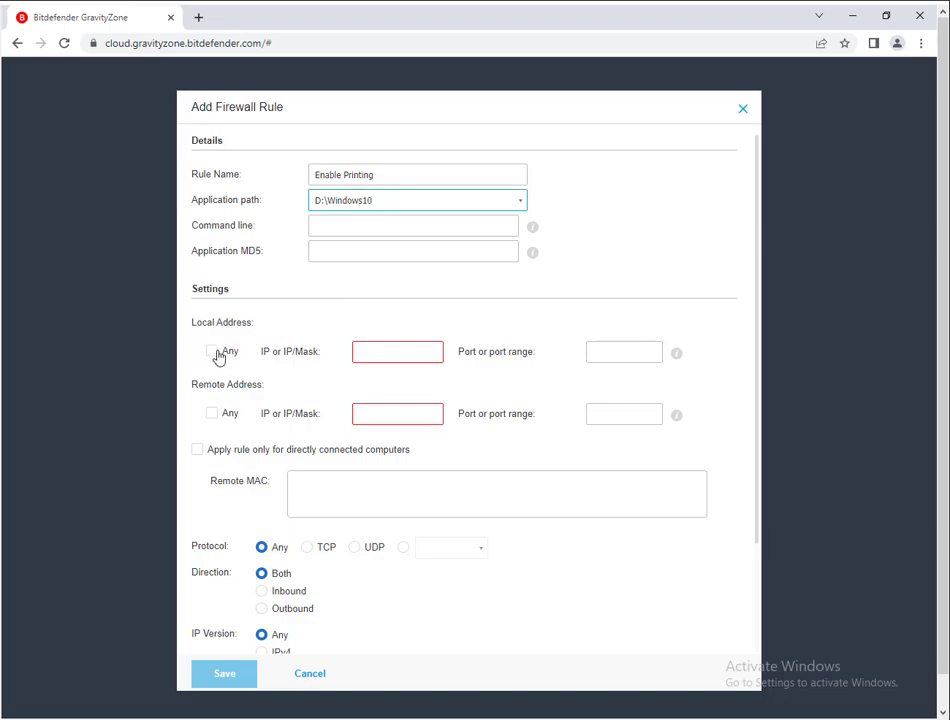
{"action": "left_click", "coordinate": [213, 352]}
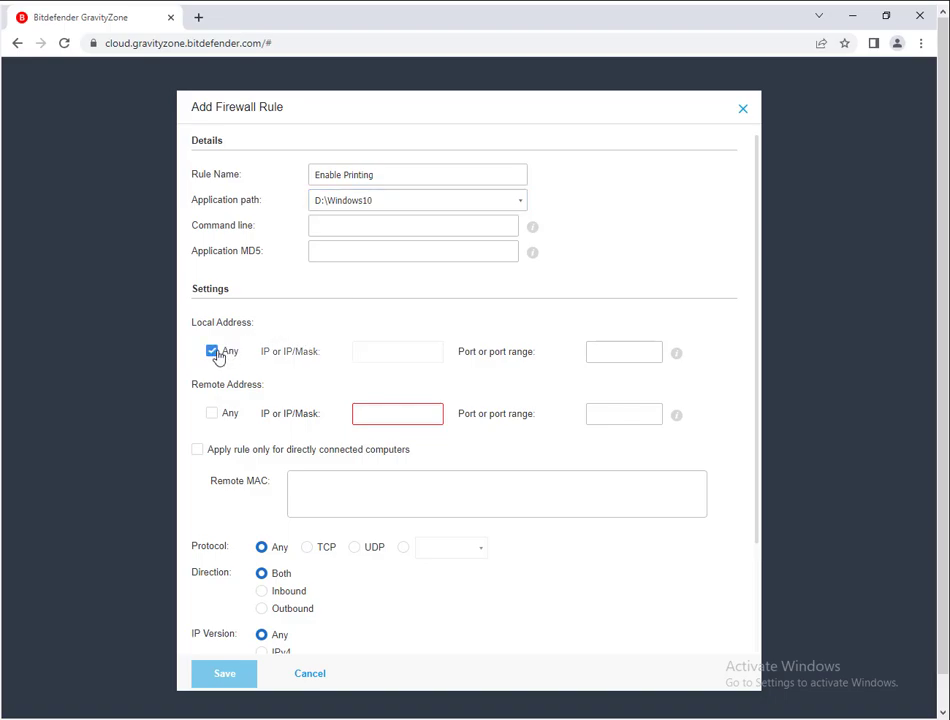
{"action": "left_click", "coordinate": [373, 413]}
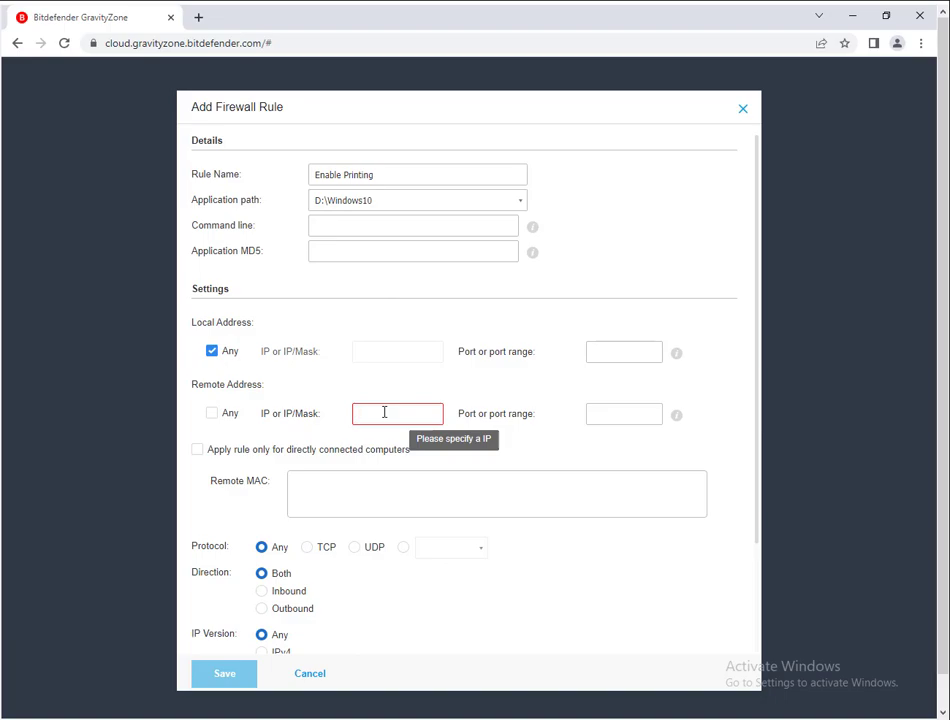
{"action": "type", "text": "192.1"}
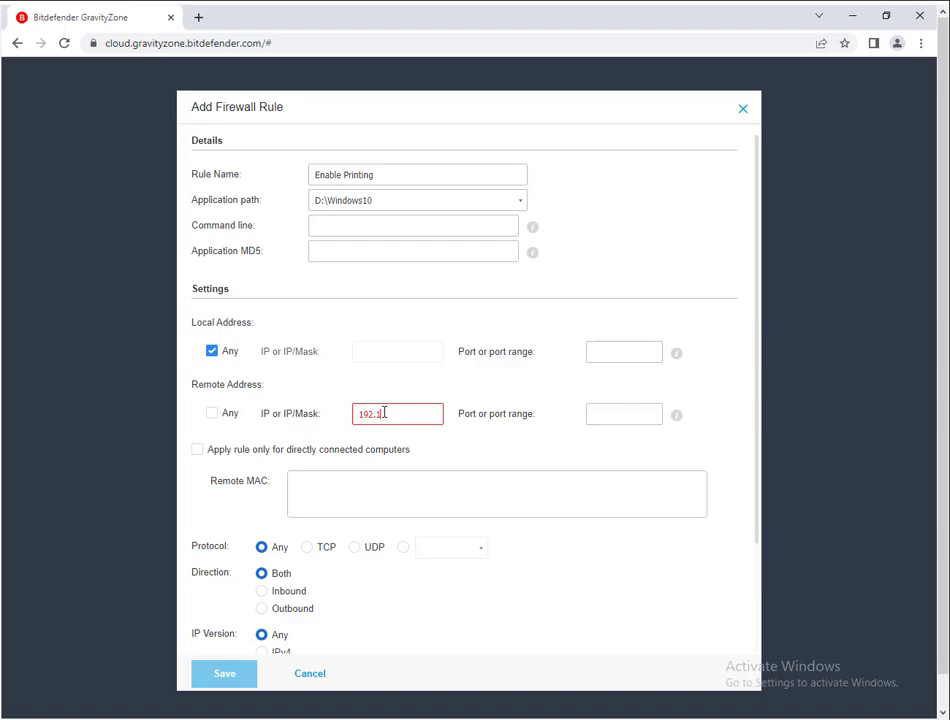
{"action": "type", "text": "68.1.15"}
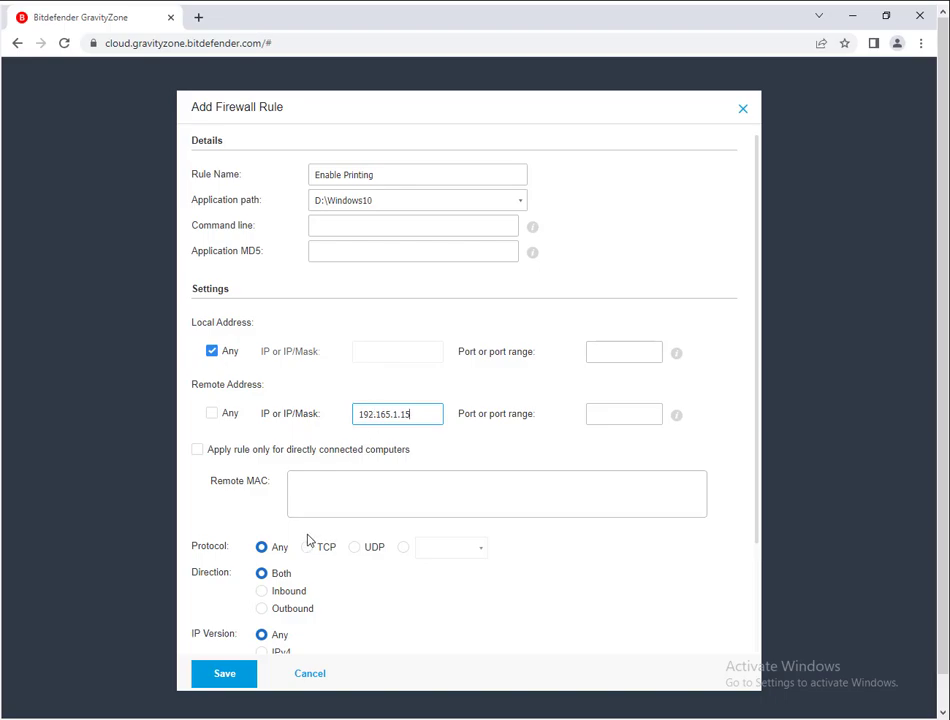
{"action": "scroll", "coordinate": [307, 541], "scroll_direction": "down", "scroll_amount": 2}
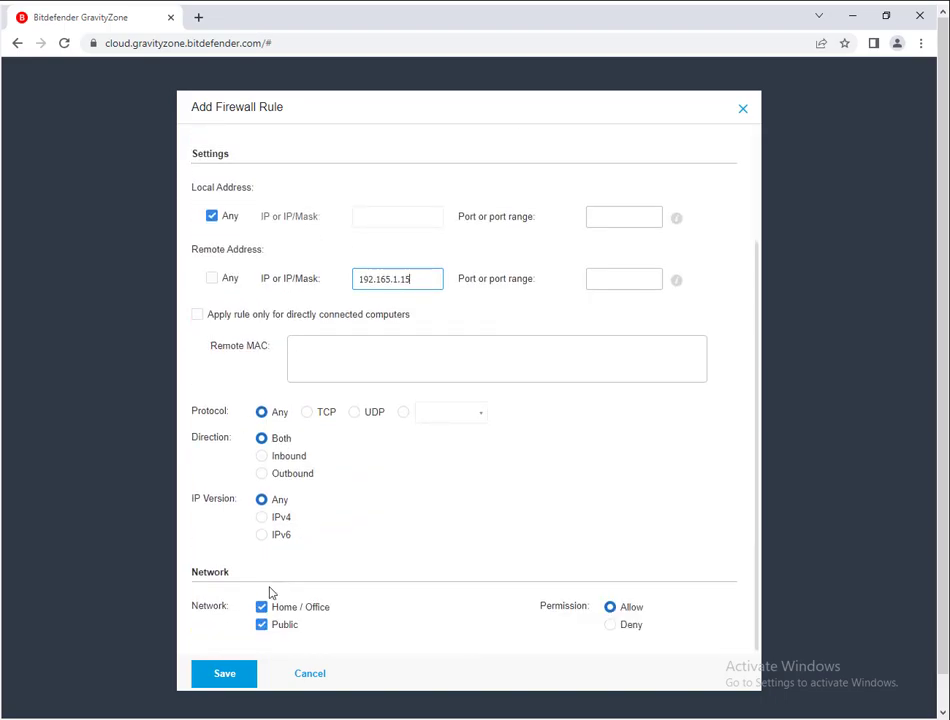
{"action": "left_click", "coordinate": [242, 674]}
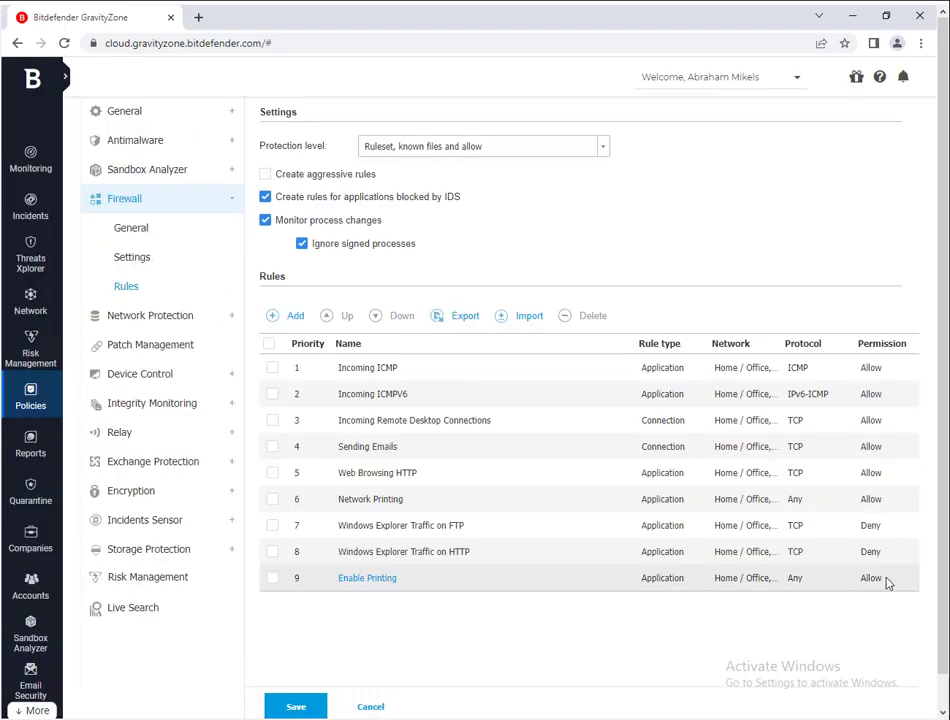
- Save Network Printing Issue Policy with its new Enable Printing firewall rule
{"action": "left_click", "coordinate": [296, 706]}
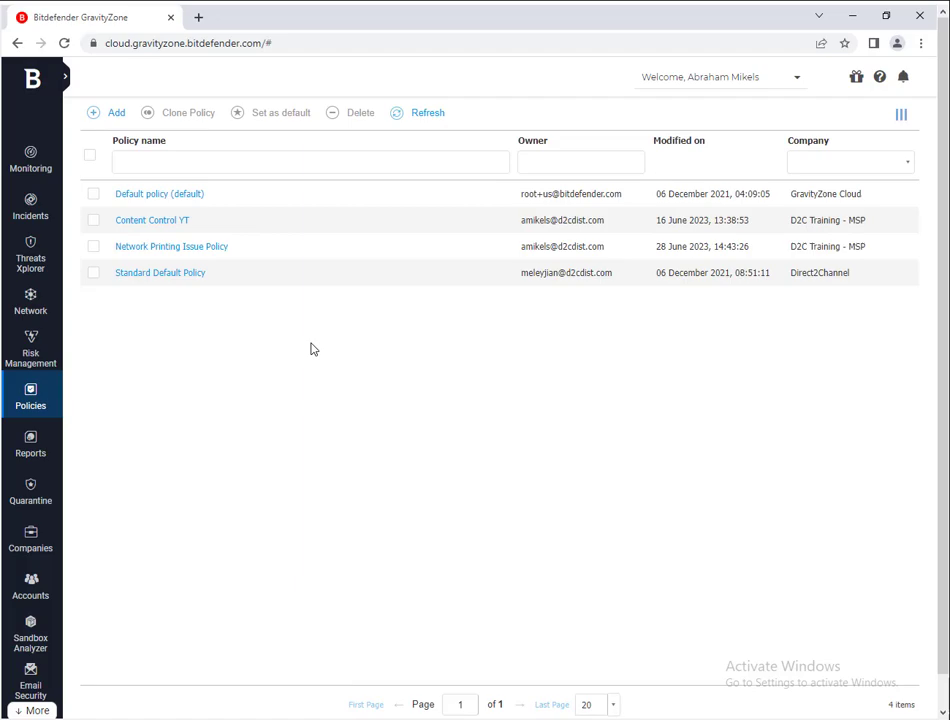
{"action": "mouse_move", "coordinate": [15, 507]}
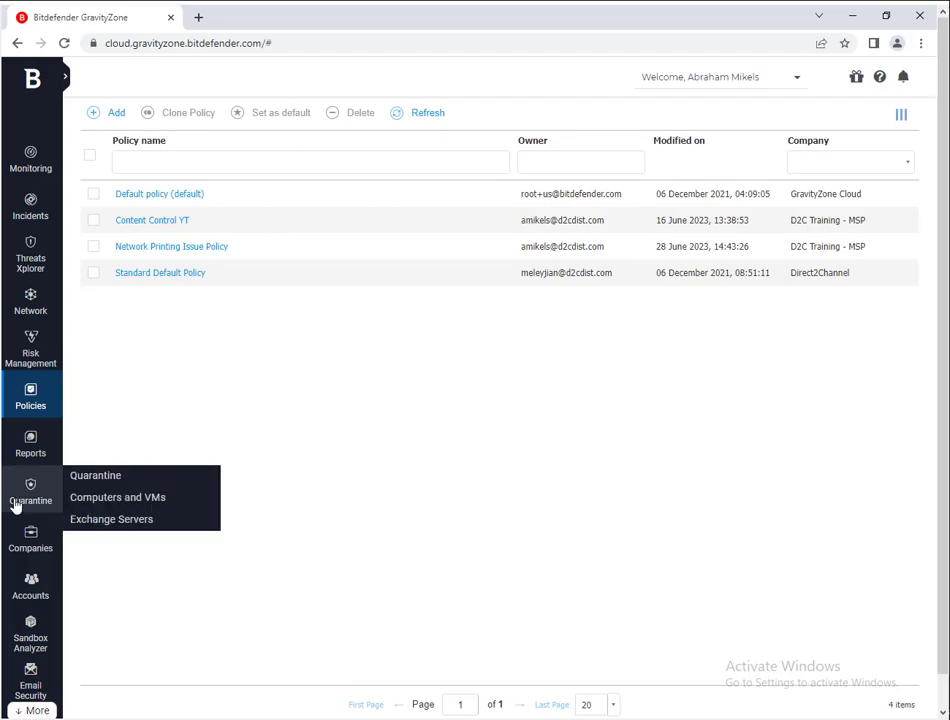